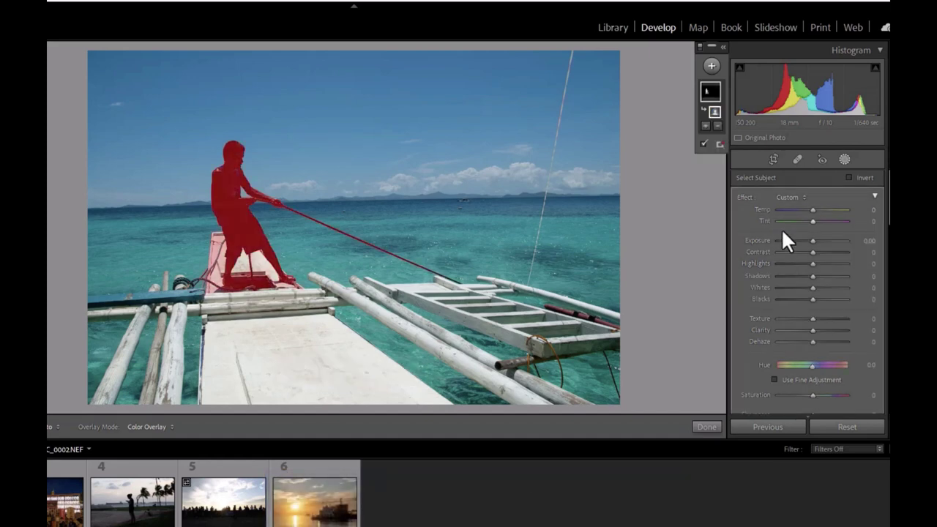
# Step: Raise Shadows to 100 on the Select Subject mask covering the man on the boat
pyautogui.moveTo(812, 276); pyautogui.dragTo(868, 286)
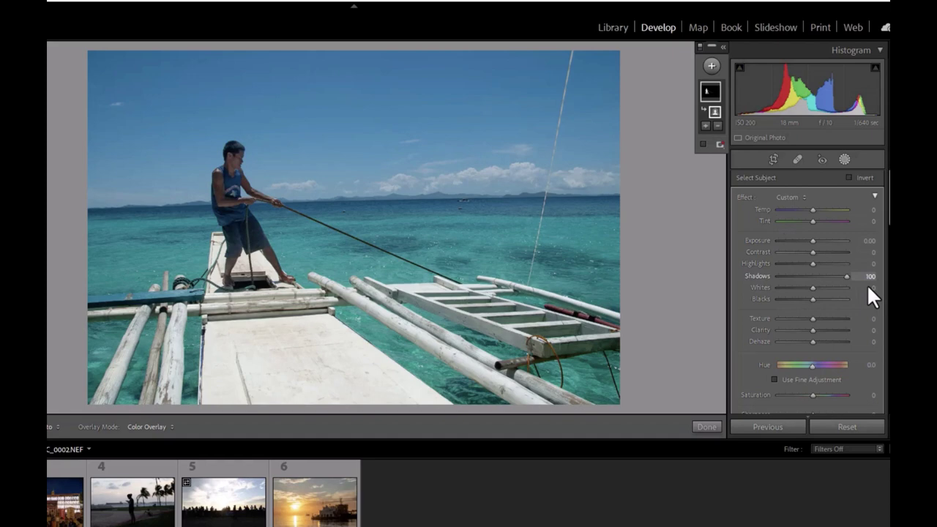
# Step: Create a brush mask with Auto Mask and paint it over the boat's white deck
pyautogui.press('k')
pyautogui.moveTo(320, 370)
pyautogui.mouseDown()
pyautogui.moveTo(343, 366)
pyautogui.moveTo(322, 338)
pyautogui.mouseUp()
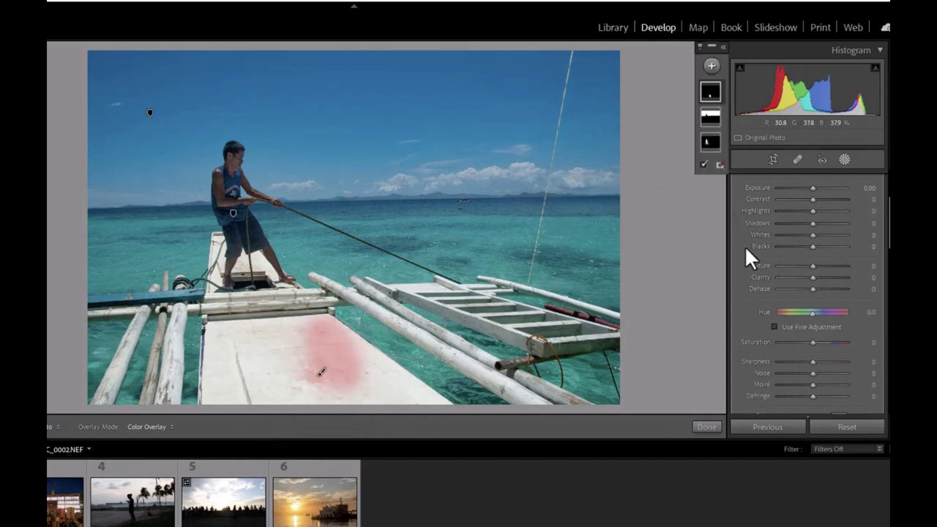
pyautogui.scroll(3, 773, 242)
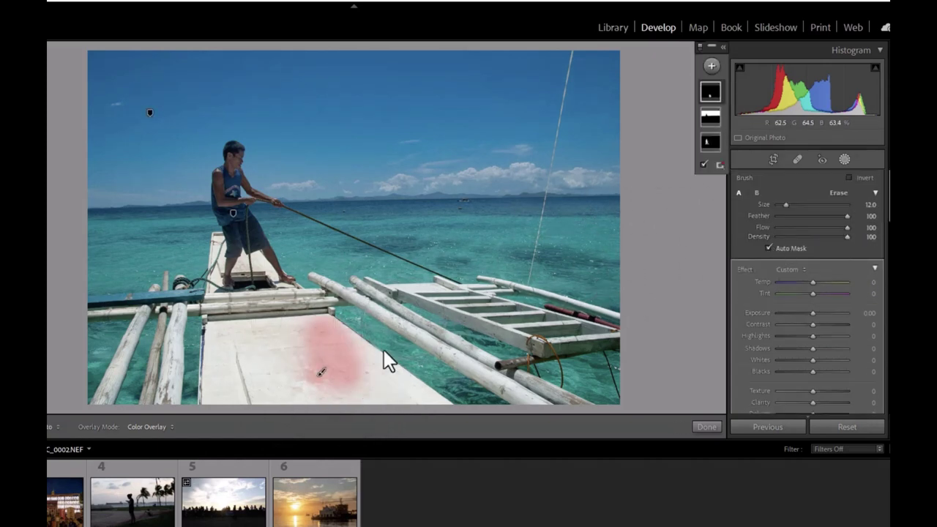
pyautogui.moveTo(355, 353)
pyautogui.mouseDown()
pyautogui.moveTo(437, 406)
pyautogui.moveTo(403, 377)
pyautogui.moveTo(233, 379)
pyautogui.moveTo(223, 395)
pyautogui.moveTo(222, 346)
pyautogui.moveTo(304, 327)
pyautogui.moveTo(285, 358)
pyautogui.moveTo(240, 355)
pyautogui.moveTo(223, 335)
pyautogui.mouseUp()
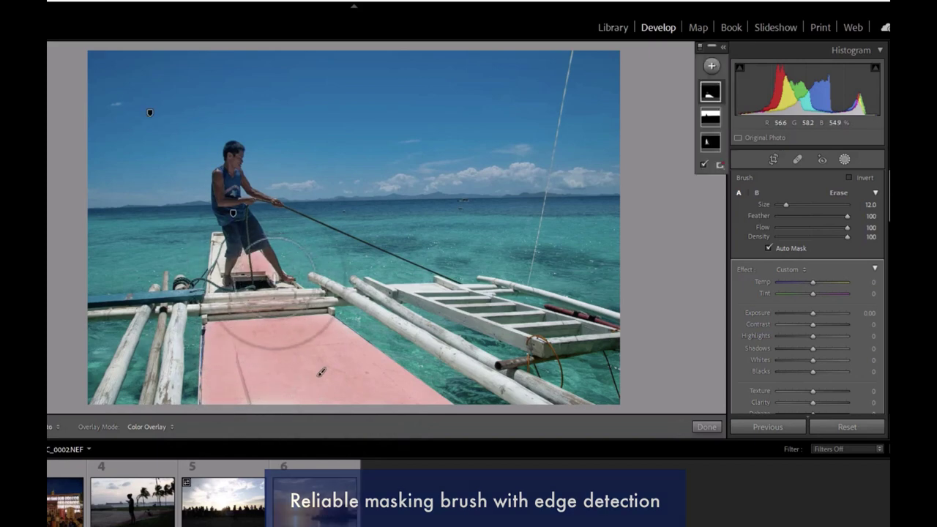
pyautogui.moveTo(261, 314)
pyautogui.mouseDown()
pyautogui.moveTo(246, 314)
pyautogui.moveTo(229, 257)
pyautogui.moveTo(220, 258)
pyautogui.mouseUp()
pyautogui.moveTo(523, 395)
pyautogui.mouseDown()
pyautogui.moveTo(386, 319)
pyautogui.moveTo(315, 293)
pyautogui.moveTo(347, 307)
pyautogui.moveTo(347, 294)
pyautogui.moveTo(362, 299)
pyautogui.moveTo(565, 398)
pyautogui.mouseUp()
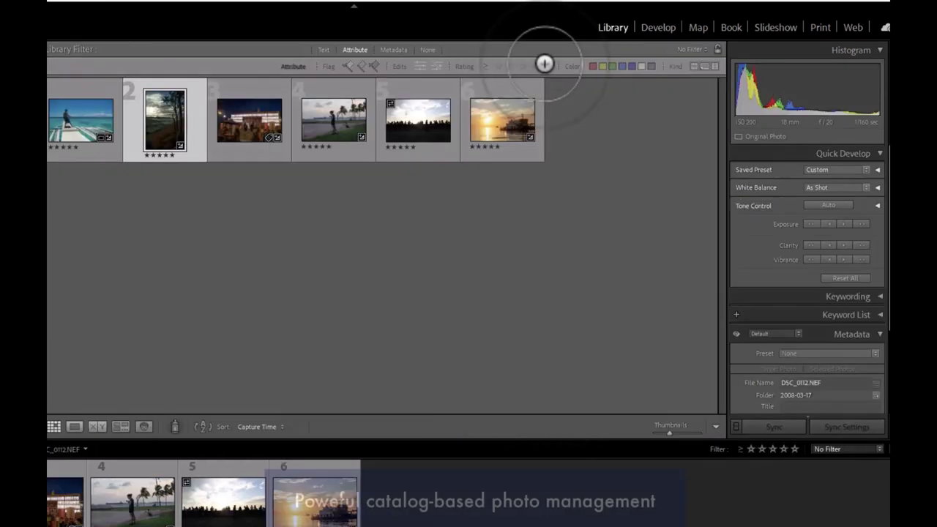
# Step: Toggle the library's rating filter between no filter and 5 stars and higher
pyautogui.click(545, 64)
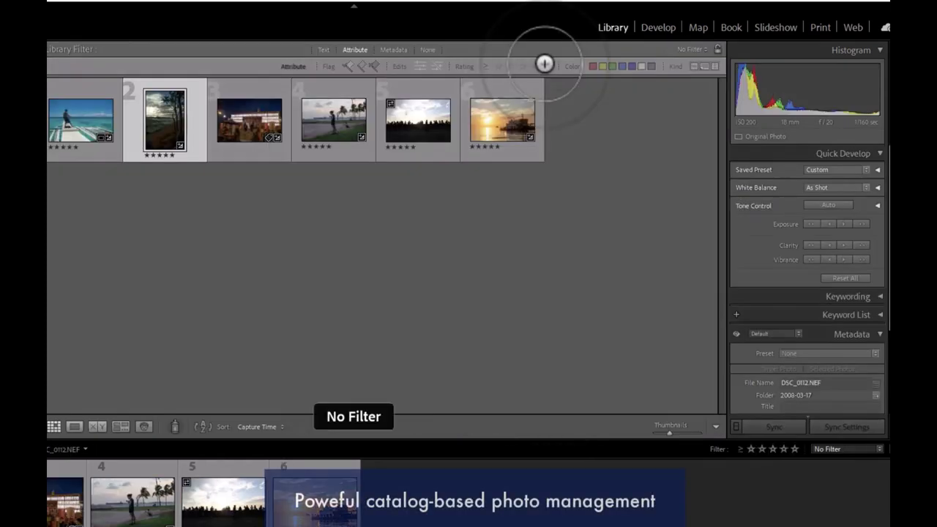
pyautogui.click(545, 64)
pyautogui.click(545, 64)
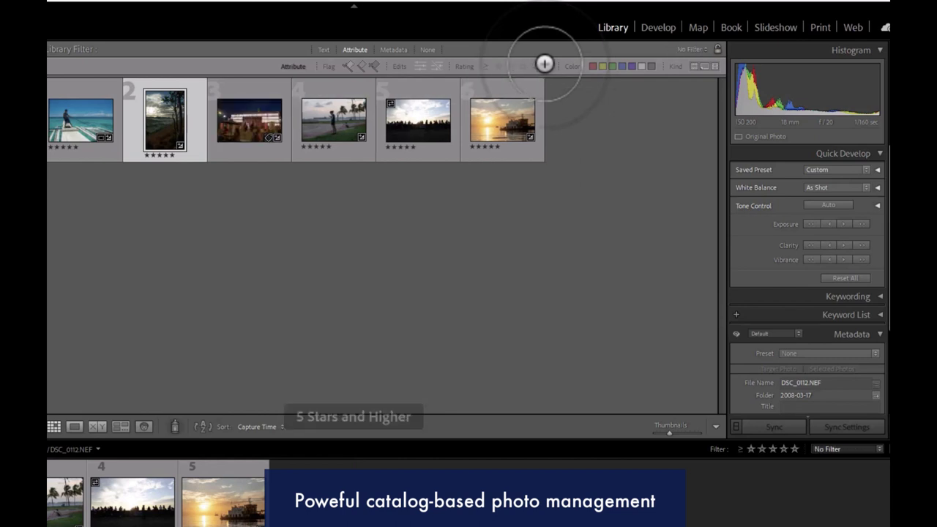
# Step: Filter the library photos by capture date metadata, choosing March 2008, the year 2022, and March 2008 again
pyautogui.click(399, 49)
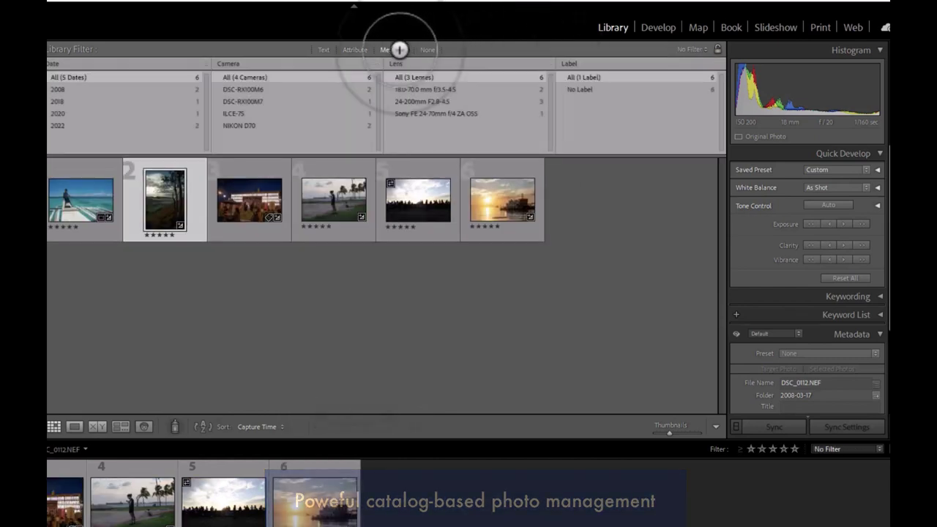
pyautogui.click(49, 89)
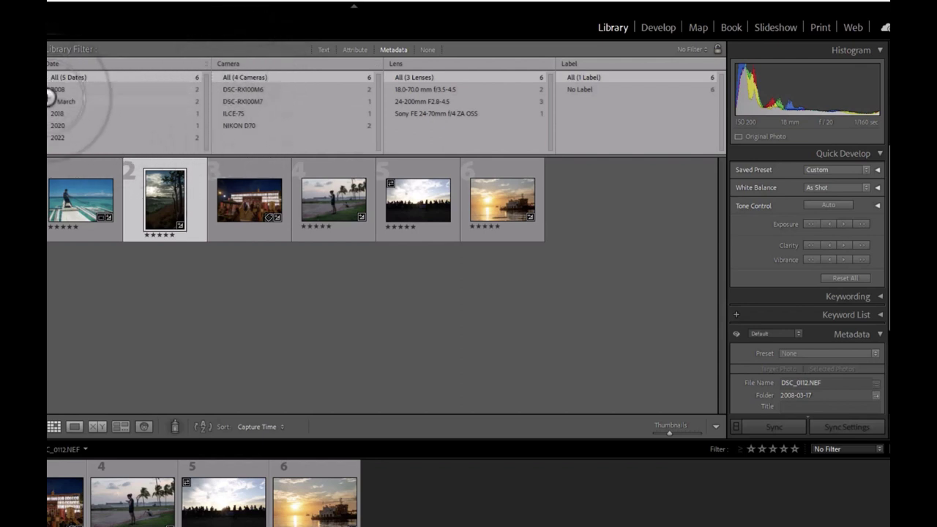
pyautogui.click(67, 101)
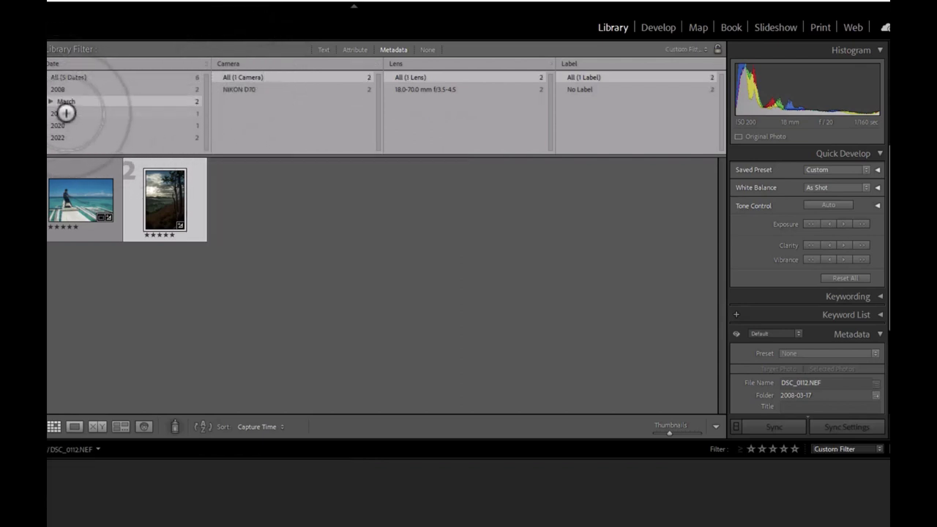
pyautogui.click(57, 135)
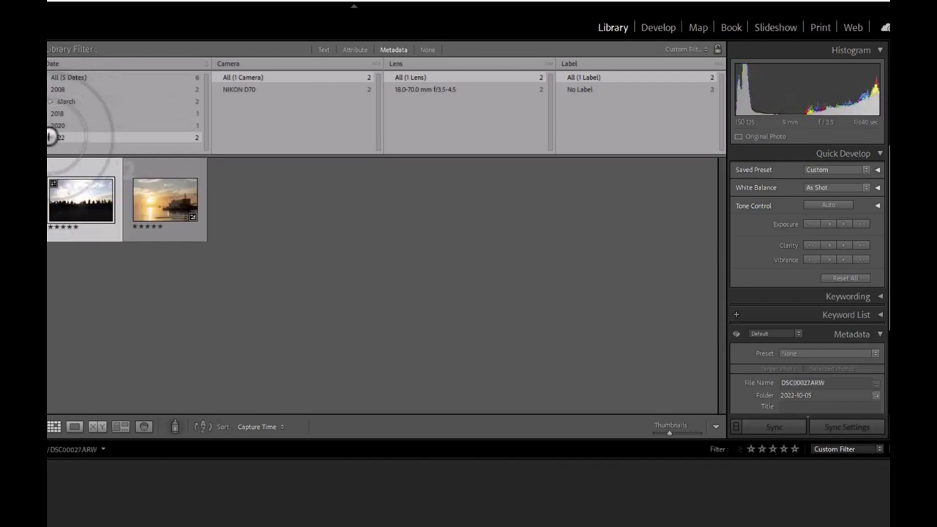
pyautogui.click(64, 101)
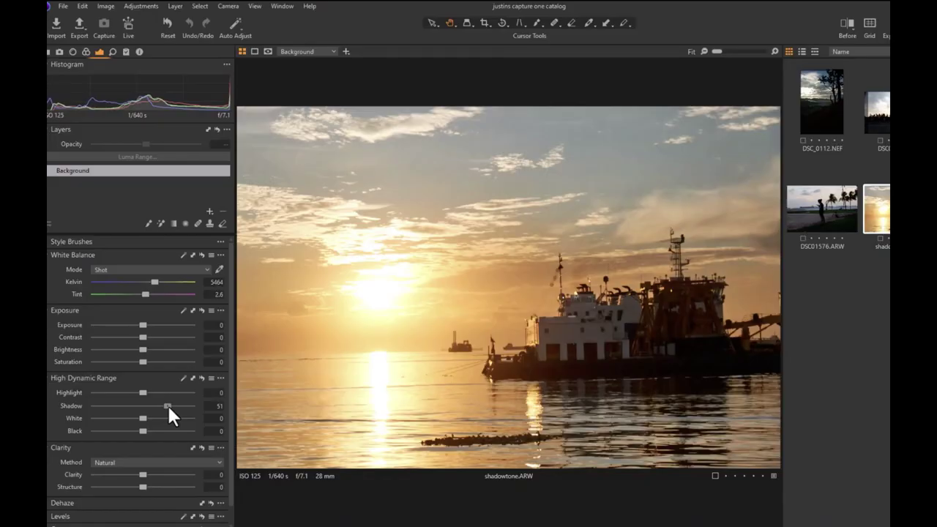
# Step: Switch to Capture One and lower the High Dynamic Range Shadow adjustment on the ship sunset photo
pyautogui.moveTo(168, 407); pyautogui.dragTo(141, 419)
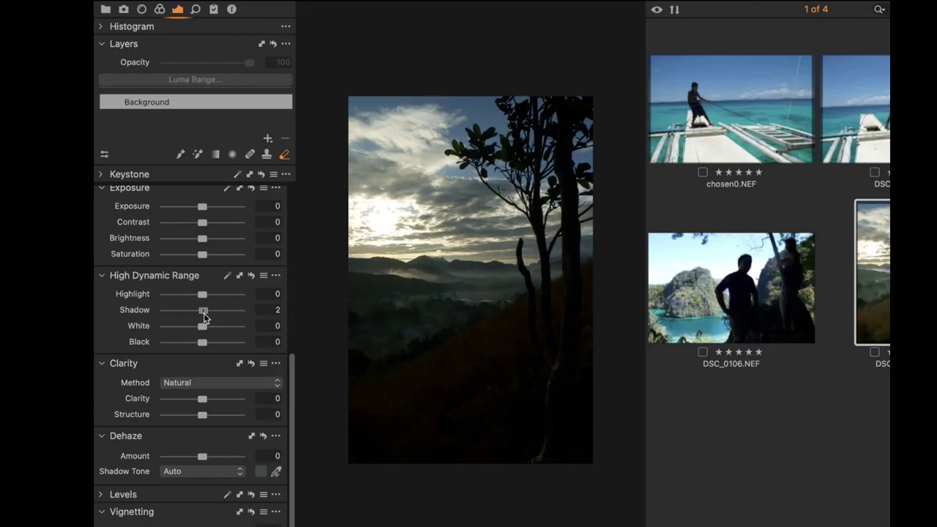
# Step: Set the hillside tree photo's High Dynamic Range values to Highlight -21, Shadow 100, White -100 and Black 67
pyautogui.moveTo(206, 317); pyautogui.dragTo(240, 309)
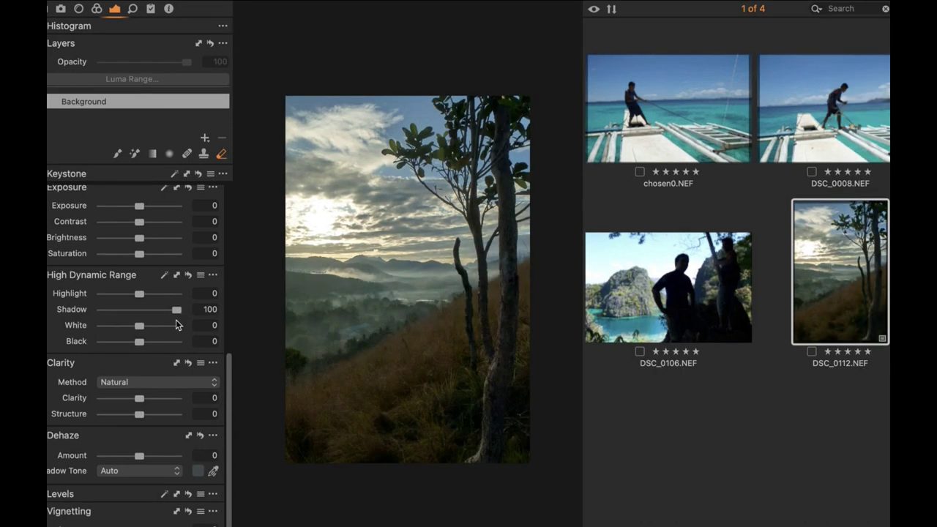
pyautogui.moveTo(142, 344); pyautogui.dragTo(174, 357)
pyautogui.moveTo(139, 293); pyautogui.dragTo(103, 339)
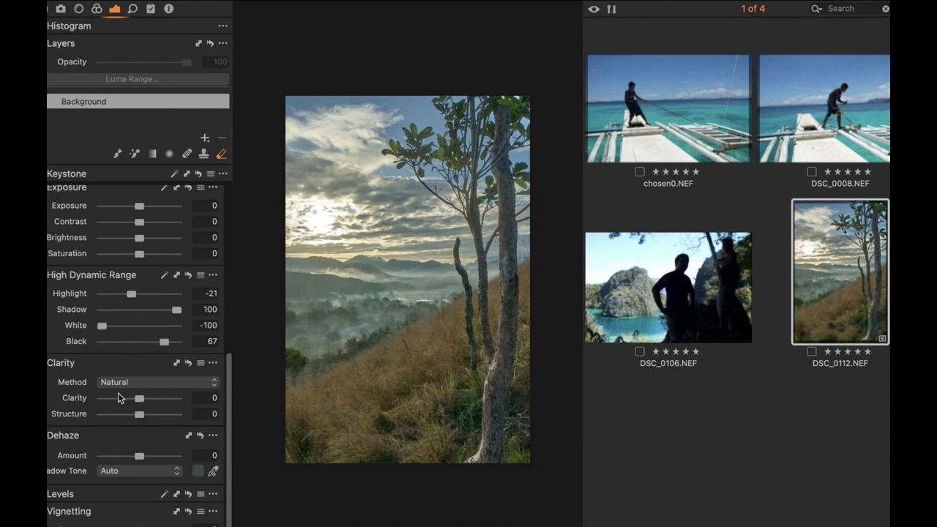
# Step: Change the hillside photo's Clarity method to Classic and increase its Clarity
pyautogui.click(121, 383)
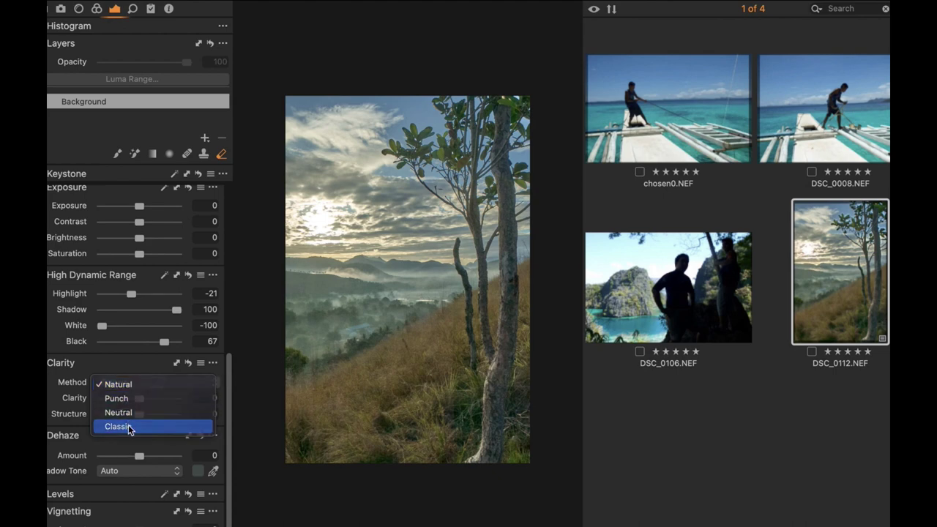
pyautogui.click(139, 426)
pyautogui.moveTo(139, 398)
pyautogui.mouseDown()
pyautogui.moveTo(173, 398)
pyautogui.moveTo(142, 397)
pyautogui.moveTo(161, 397)
pyautogui.moveTo(155, 405)
pyautogui.mouseUp()
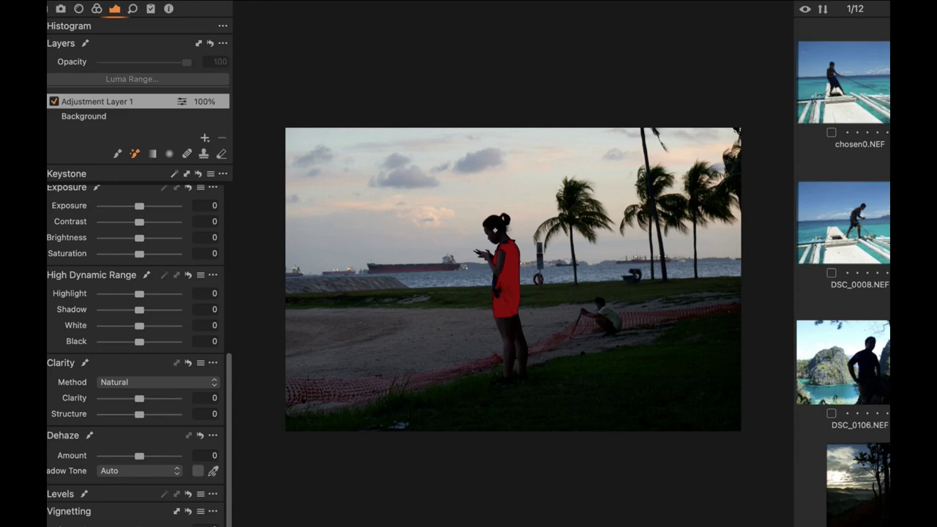
# Step: Extend the Magic Brush mask over the standing woman, the grass and the sand
pyautogui.click(496, 230)
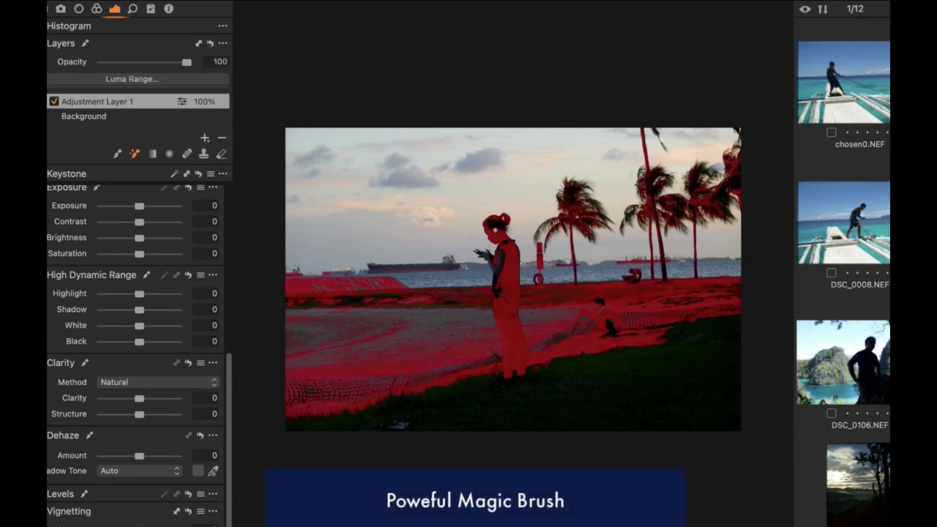
pyautogui.click(511, 389)
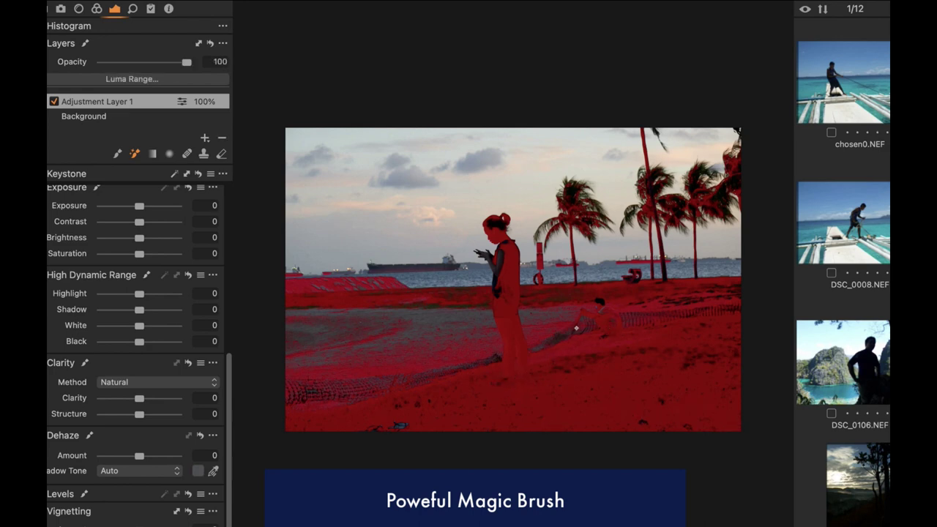
pyautogui.click(408, 368)
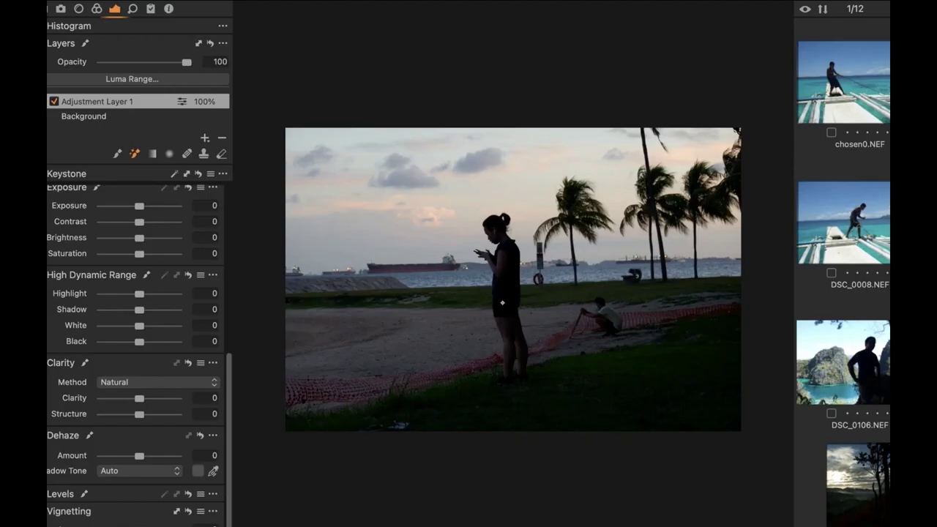
# Step: Mask the standing woman and the dark foreground with the Magic Brush, and inspect the mask edges around her head and hands
pyautogui.click(502, 302)
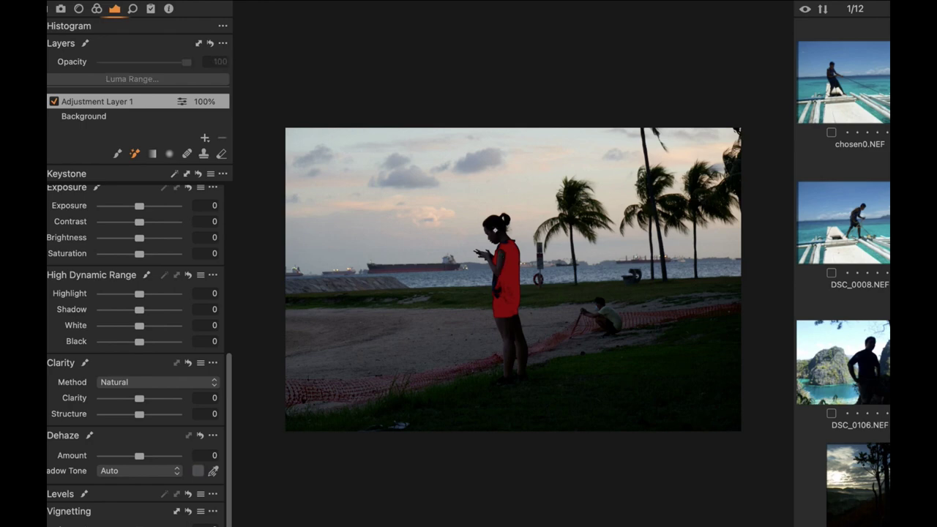
pyautogui.click(510, 390)
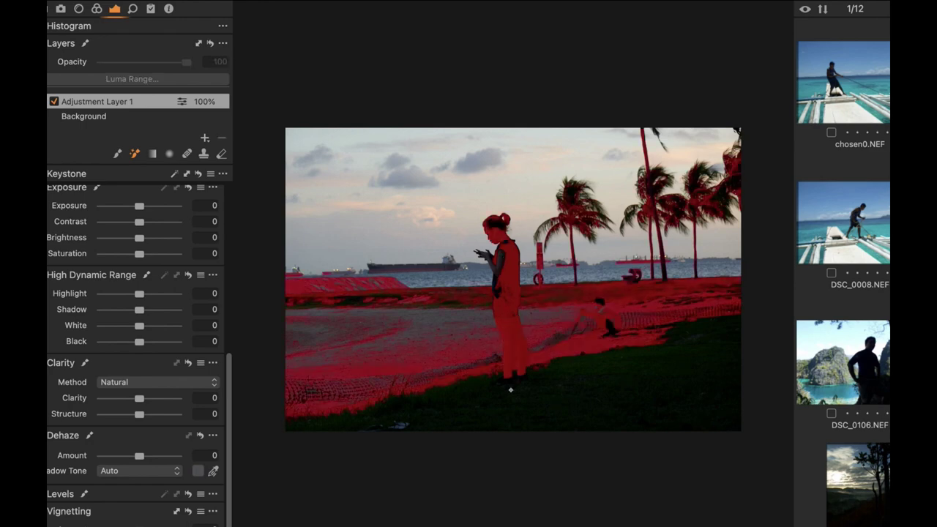
pyautogui.press('super+plus')
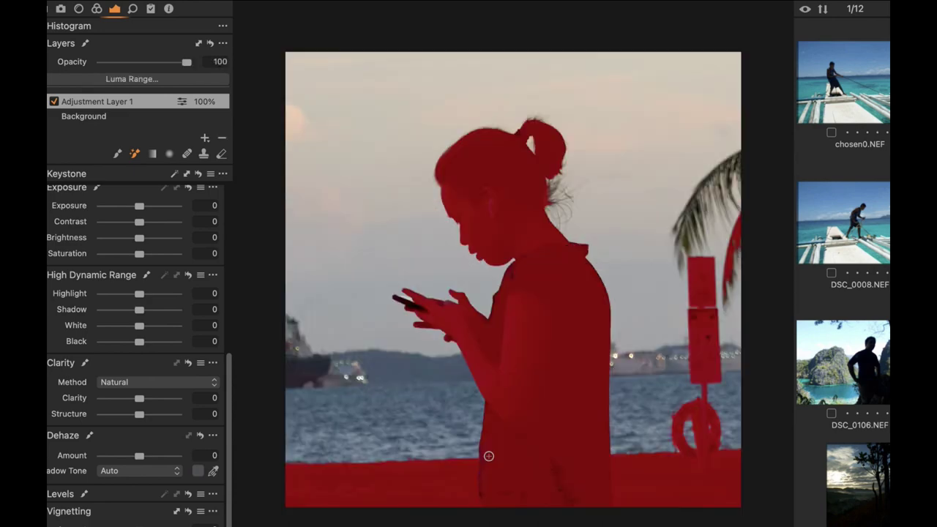
pyautogui.scroll(4, 427, 300)
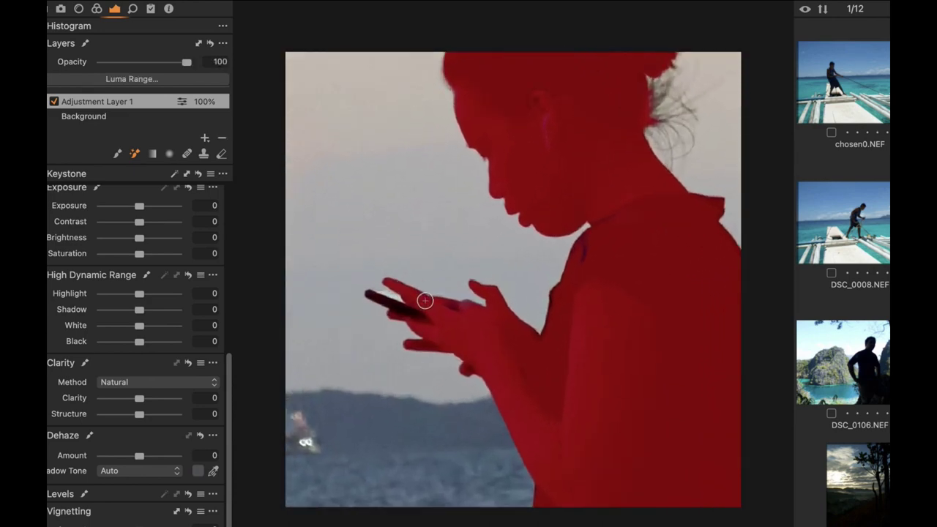
pyautogui.scroll(-2, 600, 245)
pyautogui.scroll(-5, 602, 243)
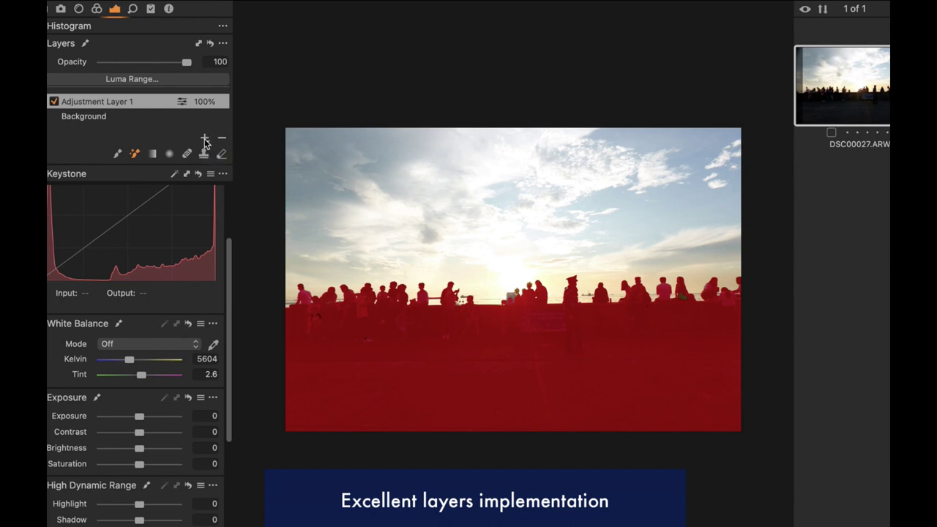
# Step: Add a second adjustment layer to the seawall crowd photo and copy its mask from Adjustment Layer 1
pyautogui.click(205, 139)
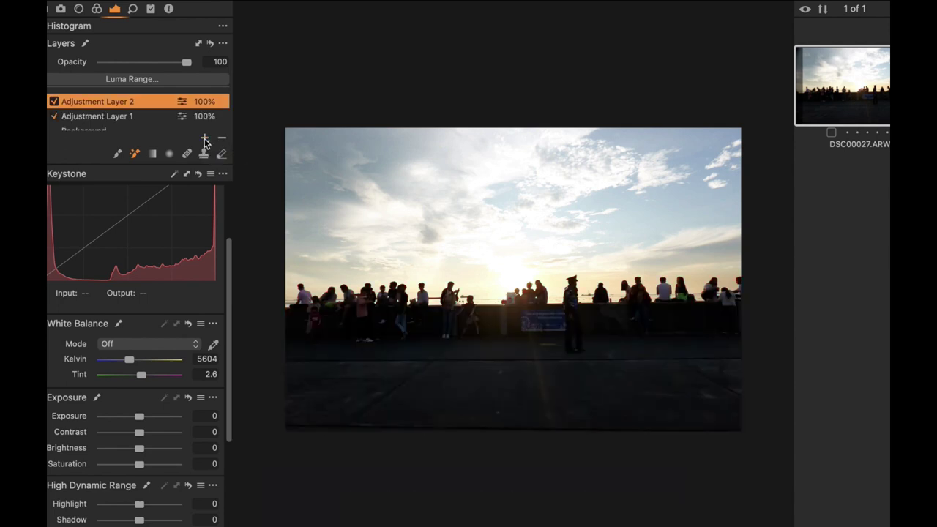
pyautogui.rightClick(177, 101)
pyautogui.moveTo(223, 211)
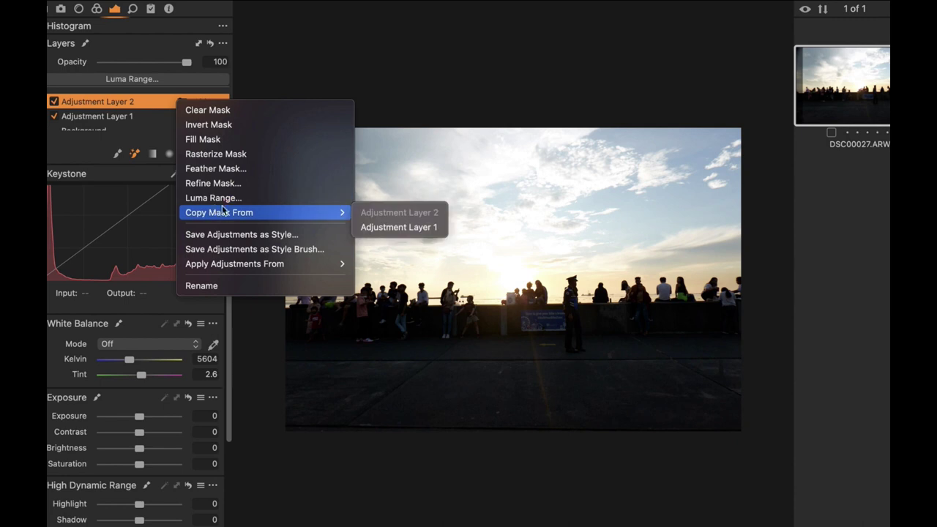
pyautogui.click(376, 225)
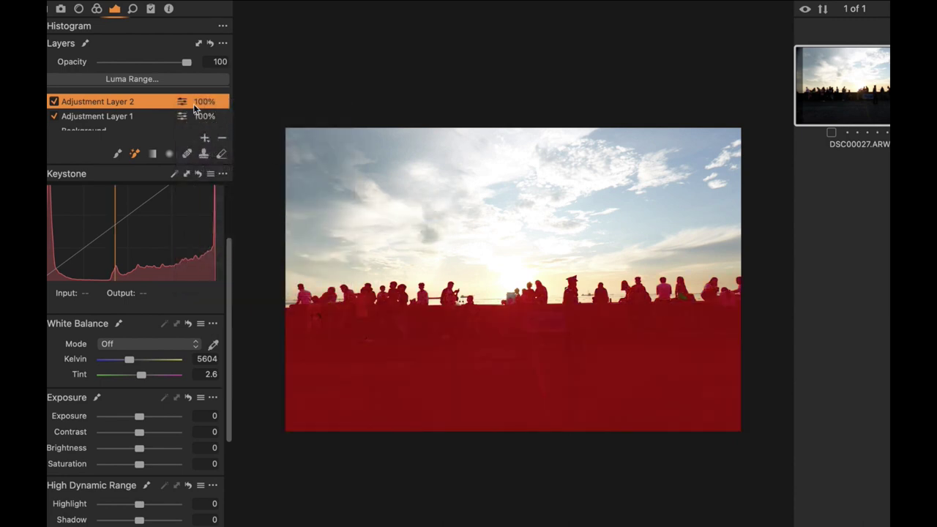
# Step: Invert Adjustment Layer 2's mask to target the sky and set its Brightness to -50
pyautogui.rightClick(192, 107)
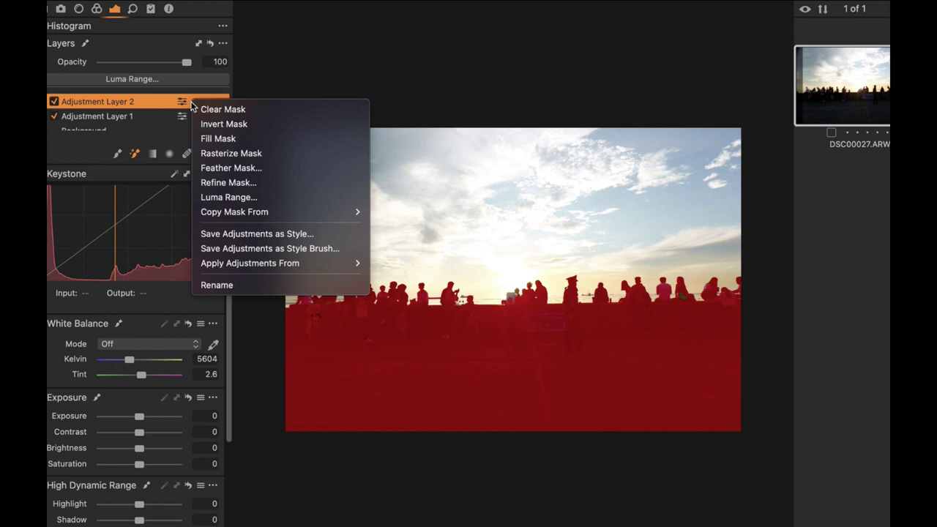
pyautogui.click(212, 124)
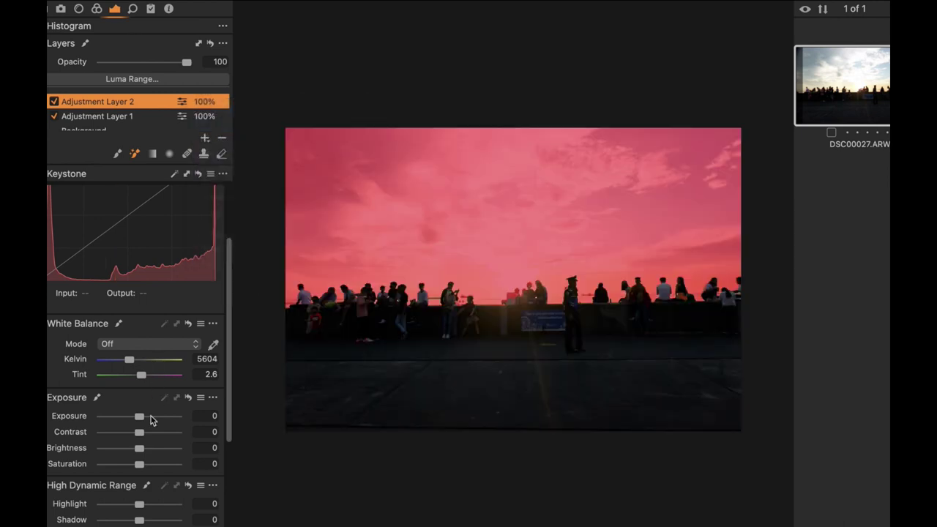
pyautogui.moveTo(140, 452); pyautogui.dragTo(105, 461)
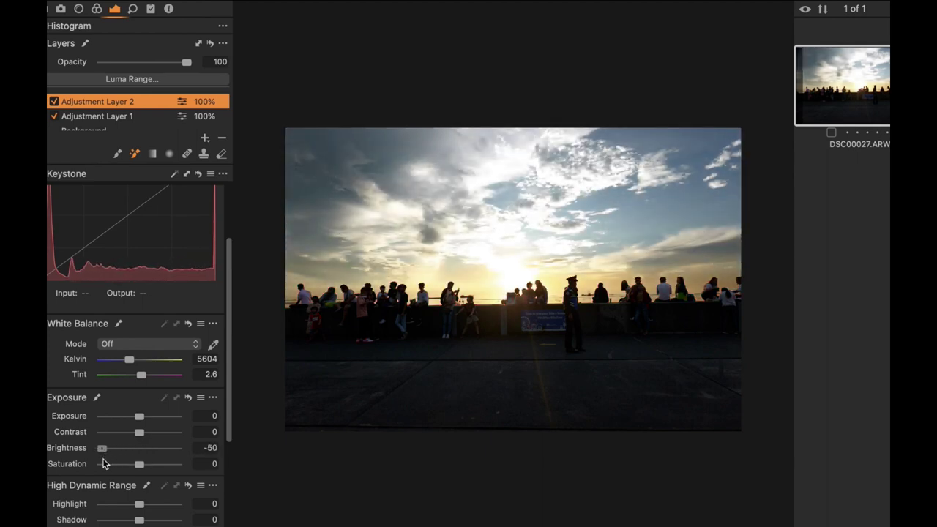
pyautogui.click(100, 118)
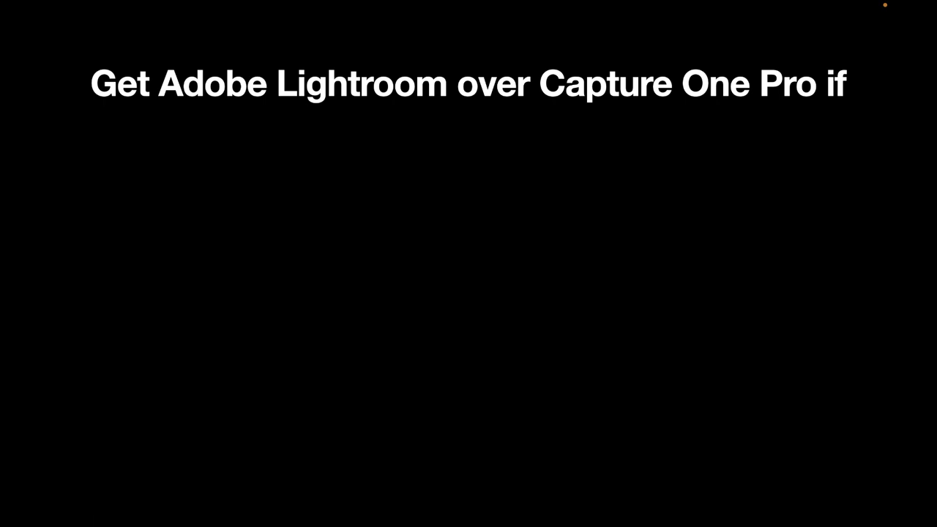
pyautogui.press('Right')
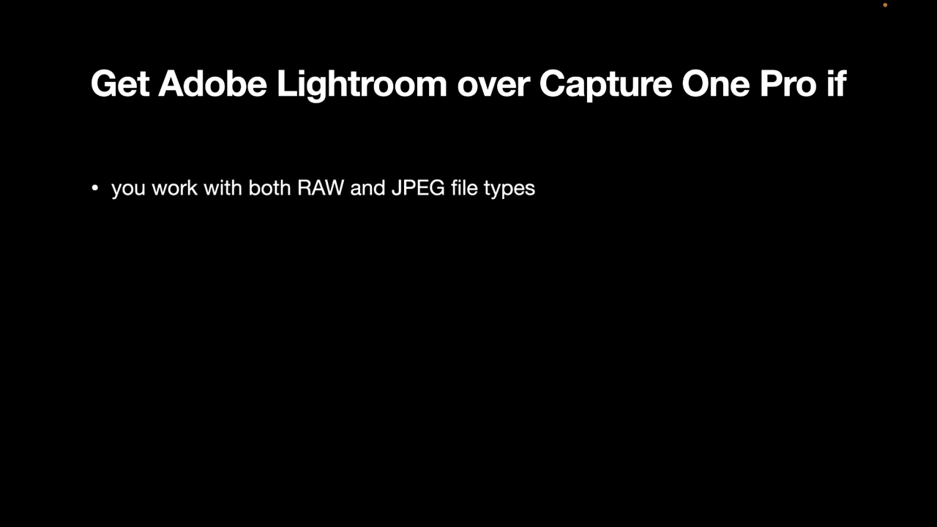